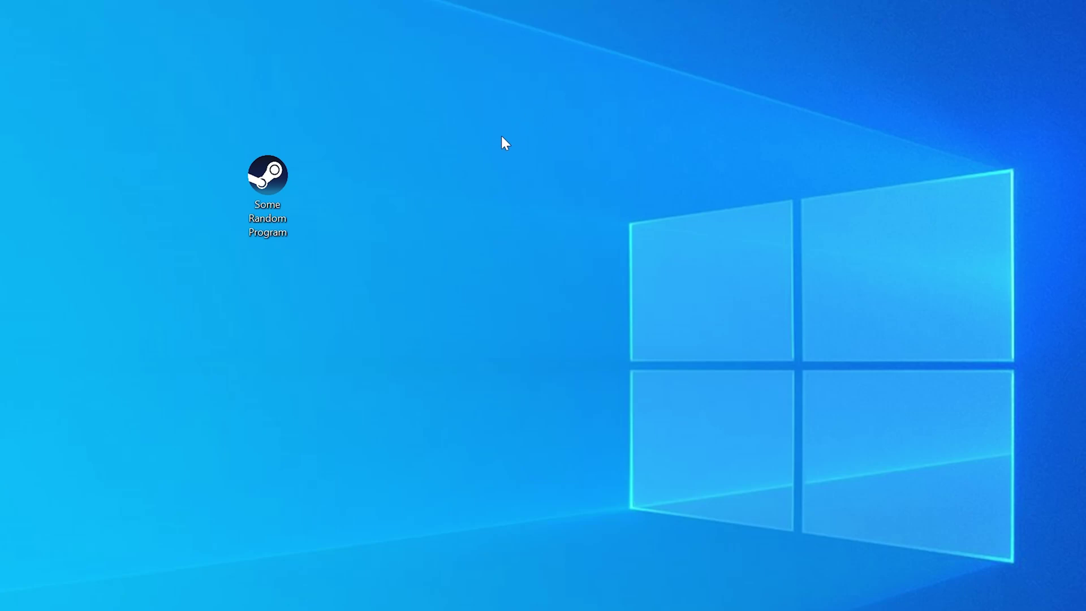
- Launch the program's desktop shortcut to show the missing api-ms-win-core-heap DLL error
{"action": "double_click", "coordinate": [284, 181]}
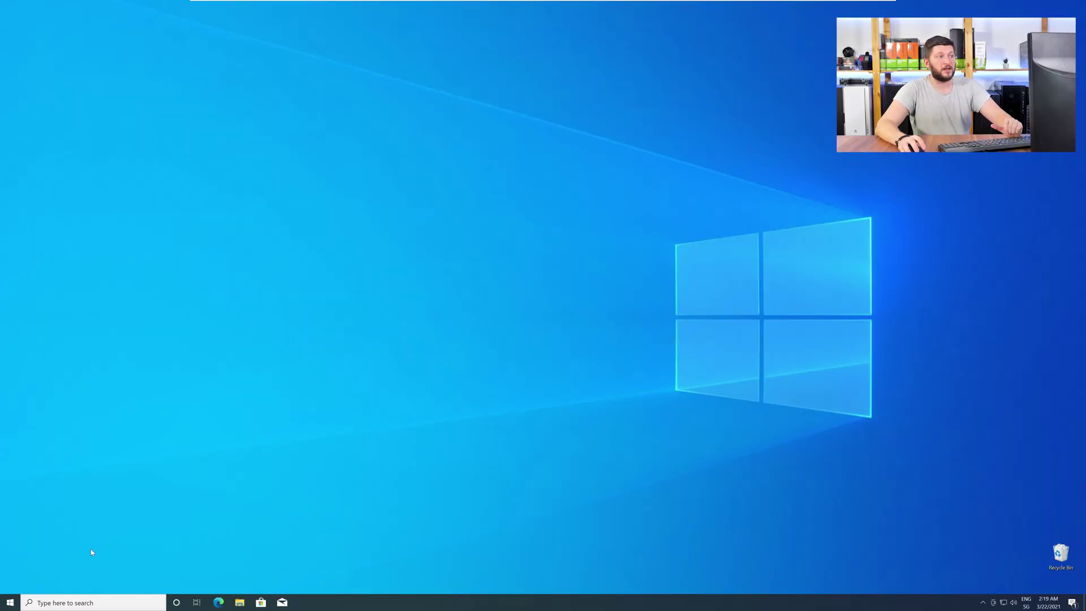
- Open the System About page from the Start context menu to check the system type
{"action": "right_click", "coordinate": [7, 606]}
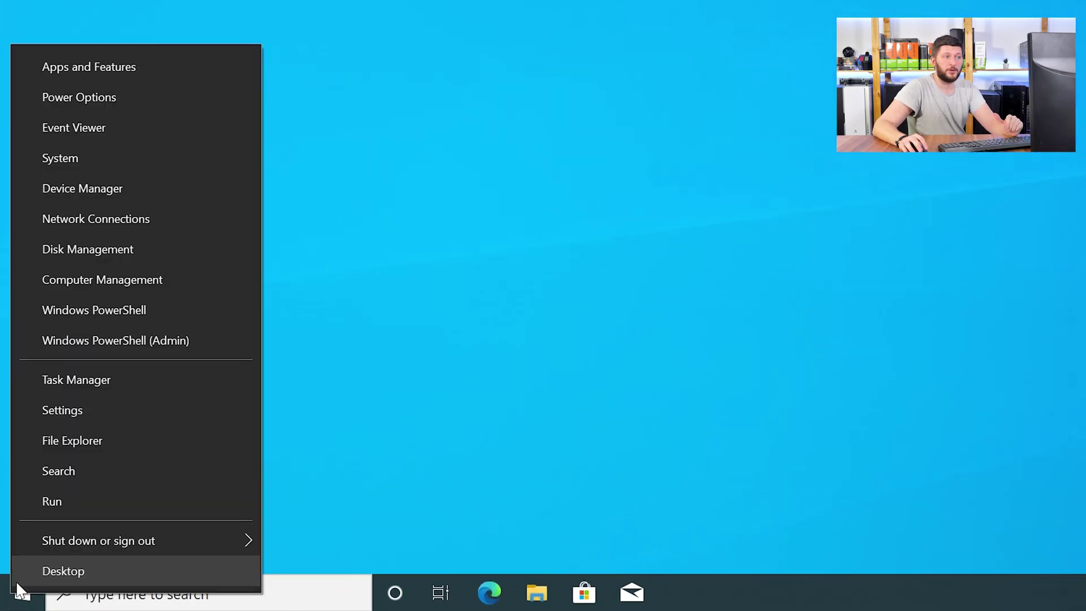
{"action": "left_click", "coordinate": [129, 162]}
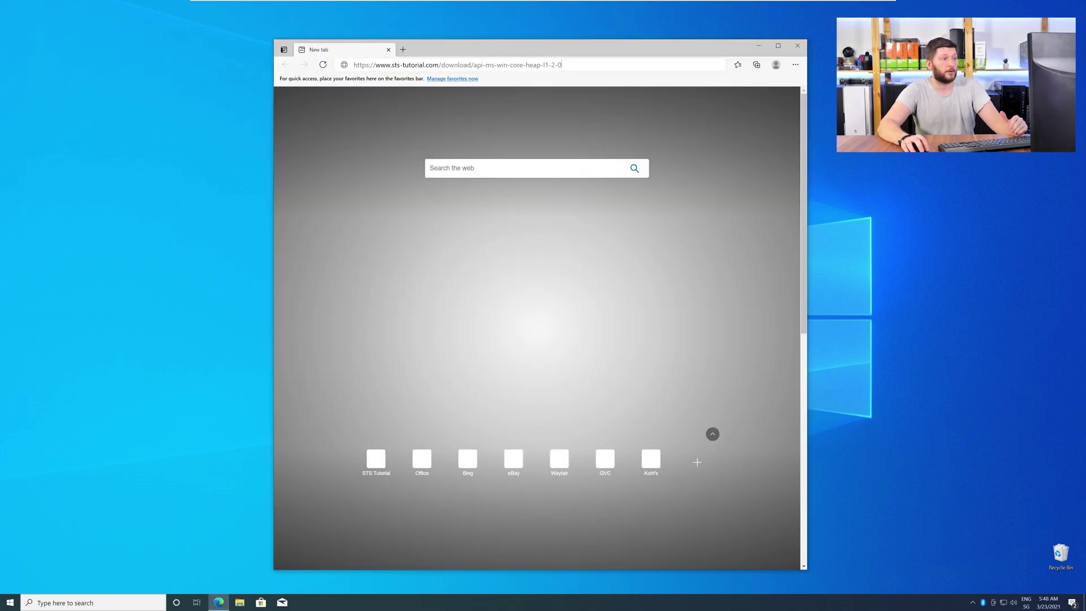
- Load the api-ms-win-core-heap-l1-2-0.dll download page and download the 32-bit ZIP
{"action": "key", "text": "Return"}
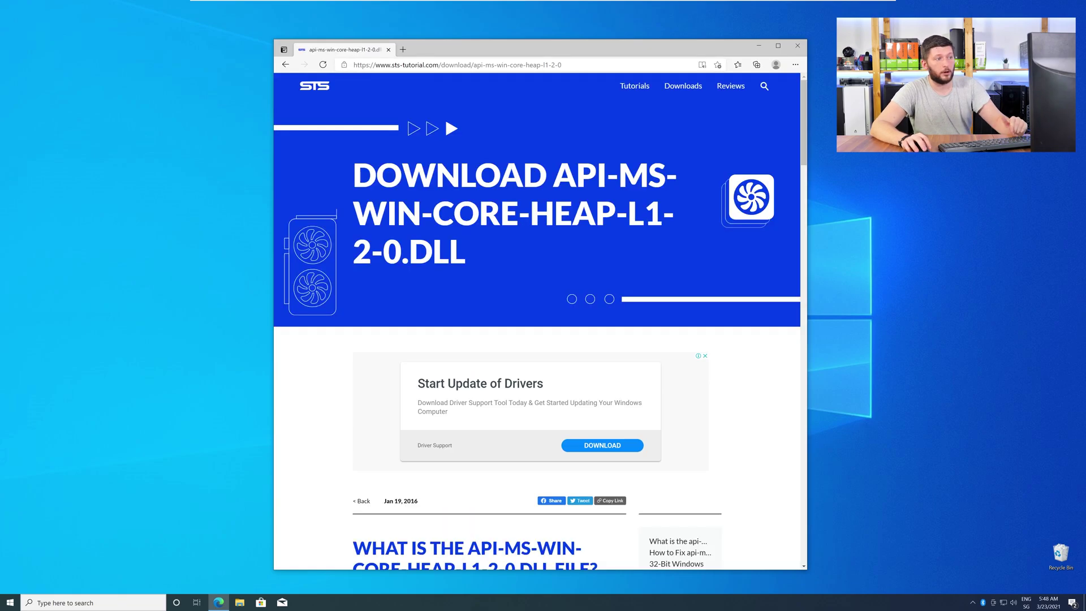
{"action": "scroll", "coordinate": [537, 339], "scroll_direction": "down", "scroll_amount": 1}
{"action": "scroll", "coordinate": [537, 339], "scroll_direction": "down", "scroll_amount": 3}
{"action": "scroll", "coordinate": [536, 339], "scroll_direction": "down", "scroll_amount": 3}
{"action": "scroll", "coordinate": [537, 340], "scroll_direction": "down", "scroll_amount": 3}
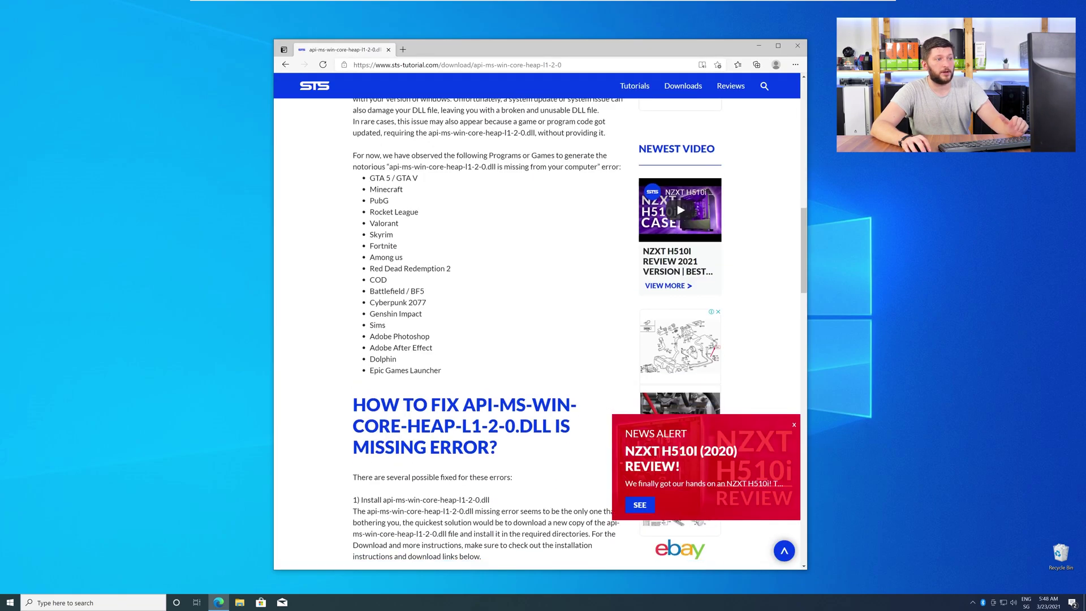
{"action": "scroll", "coordinate": [536, 339], "scroll_direction": "down", "scroll_amount": 2}
{"action": "scroll", "coordinate": [537, 339], "scroll_direction": "down", "scroll_amount": 4}
{"action": "scroll", "coordinate": [536, 339], "scroll_direction": "down", "scroll_amount": 4}
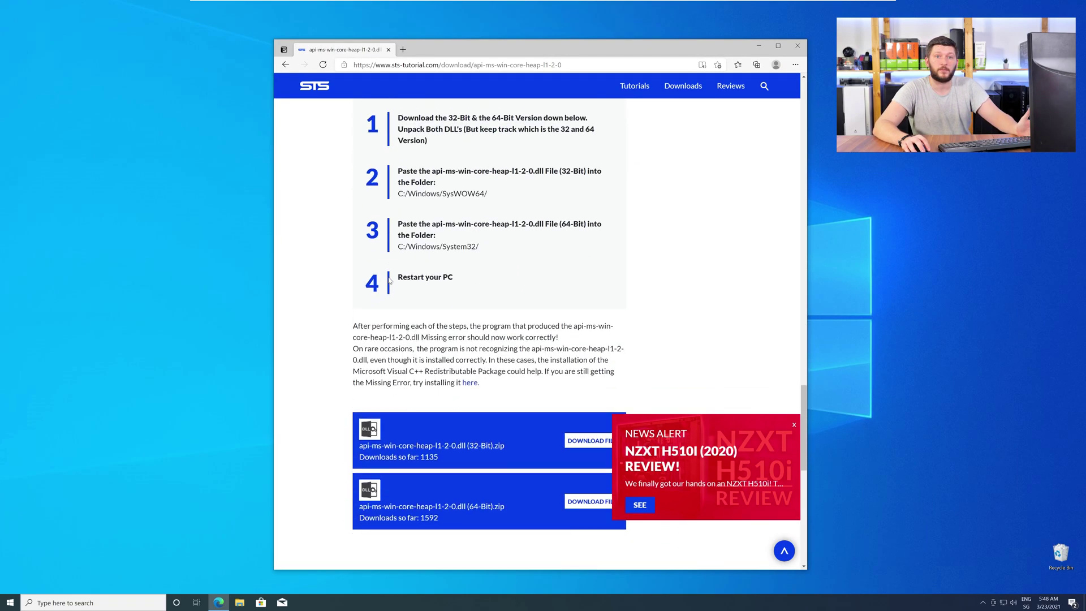
{"action": "scroll", "coordinate": [536, 340], "scroll_direction": "down", "scroll_amount": 1}
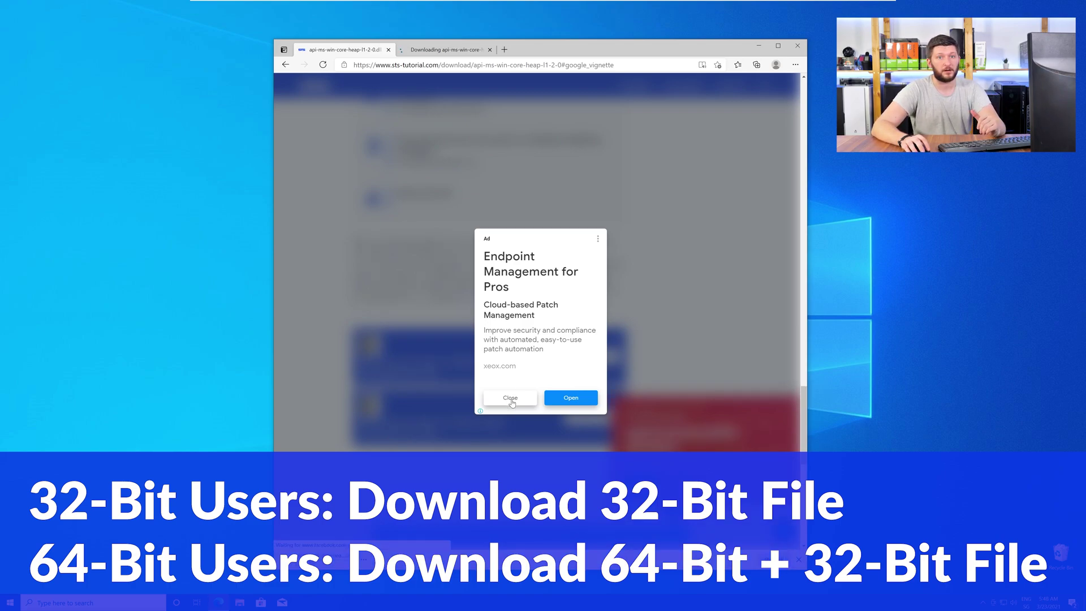
{"action": "left_click", "coordinate": [511, 398]}
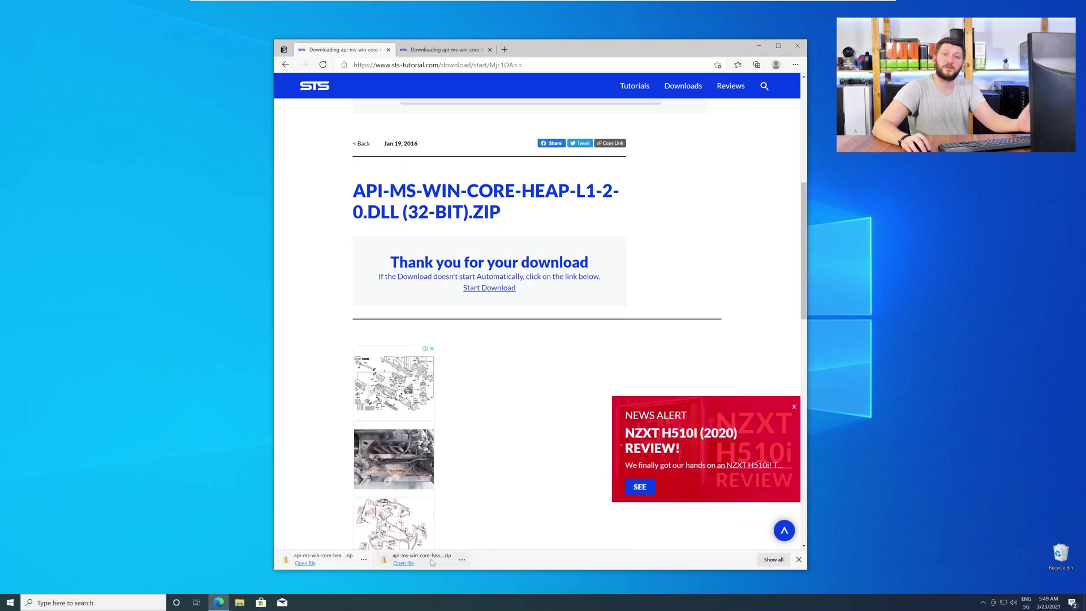
- Open both downloaded ZIP archives side by side and enter each archive's dll folder
{"action": "left_click", "coordinate": [326, 558]}
{"action": "left_click_drag", "start_coordinate": [645, 85], "coordinate": [874, 347]}
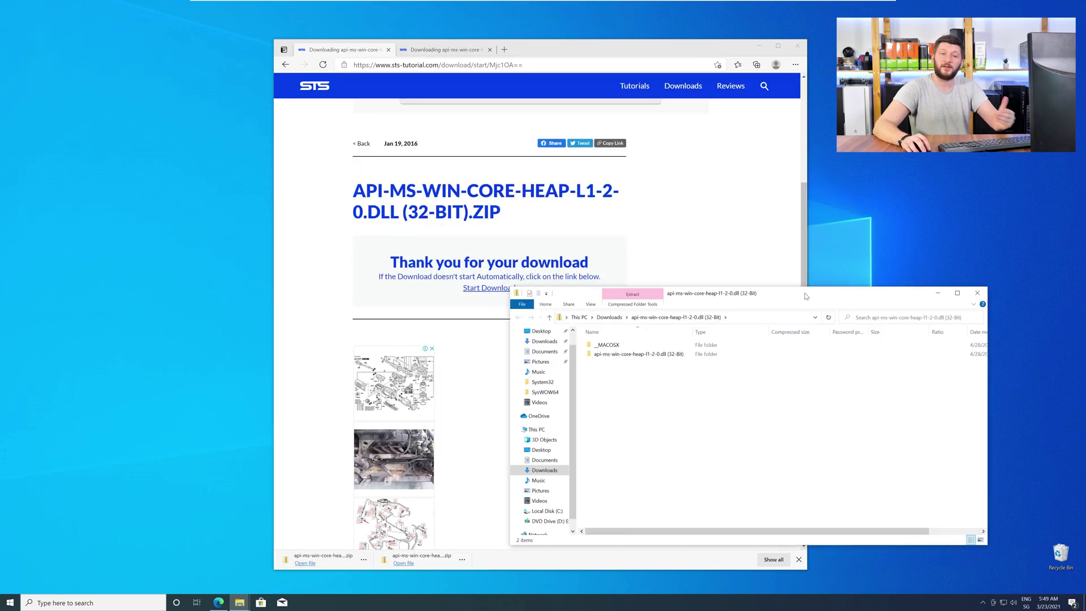
{"action": "left_click", "coordinate": [582, 235]}
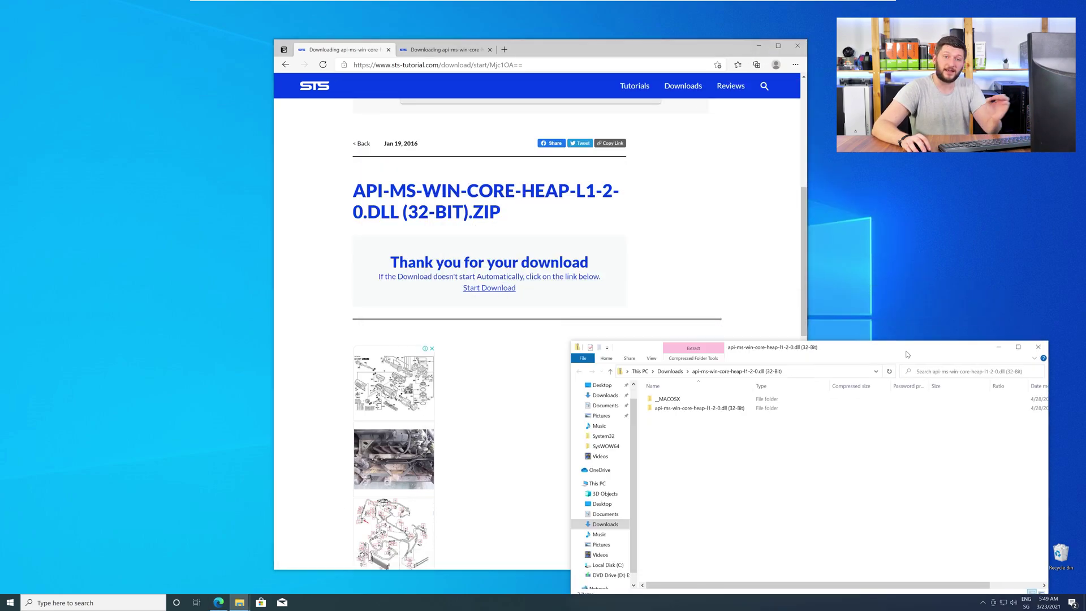
{"action": "mouse_move", "coordinate": [759, 47]}
{"action": "left_mouse_down"}
{"action": "mouse_move", "coordinate": [611, 50]}
{"action": "mouse_move", "coordinate": [384, 337]}
{"action": "left_mouse_up"}
{"action": "left_click", "coordinate": [645, 50]}
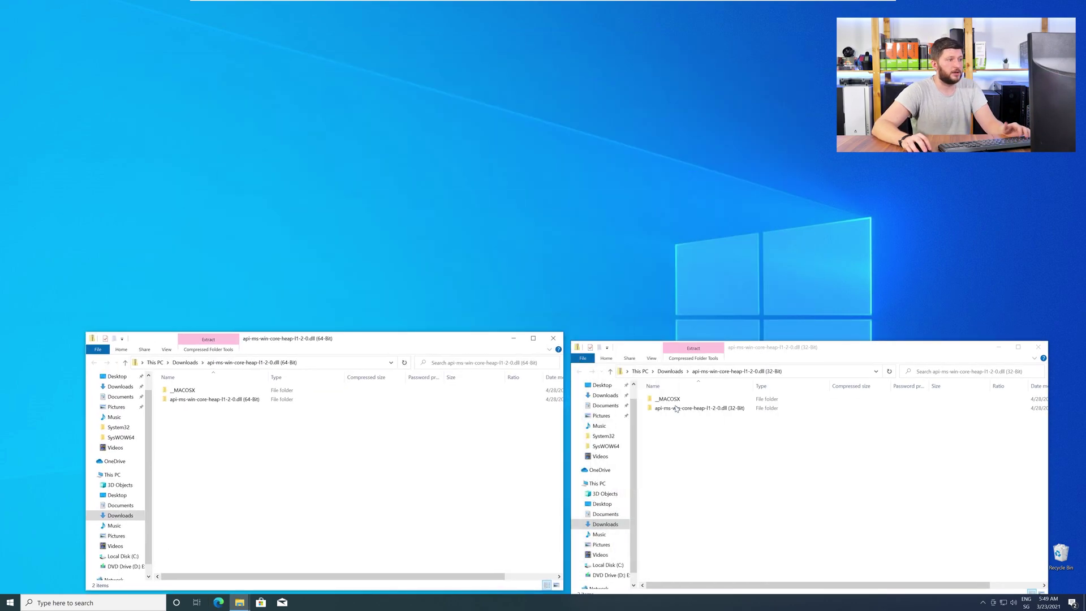
{"action": "double_click", "coordinate": [205, 400]}
{"action": "double_click", "coordinate": [699, 408]}
- Open a new File Explorer window at C:\Windows and drag the 64-bit DLL onto System32
{"action": "right_click", "coordinate": [239, 601]}
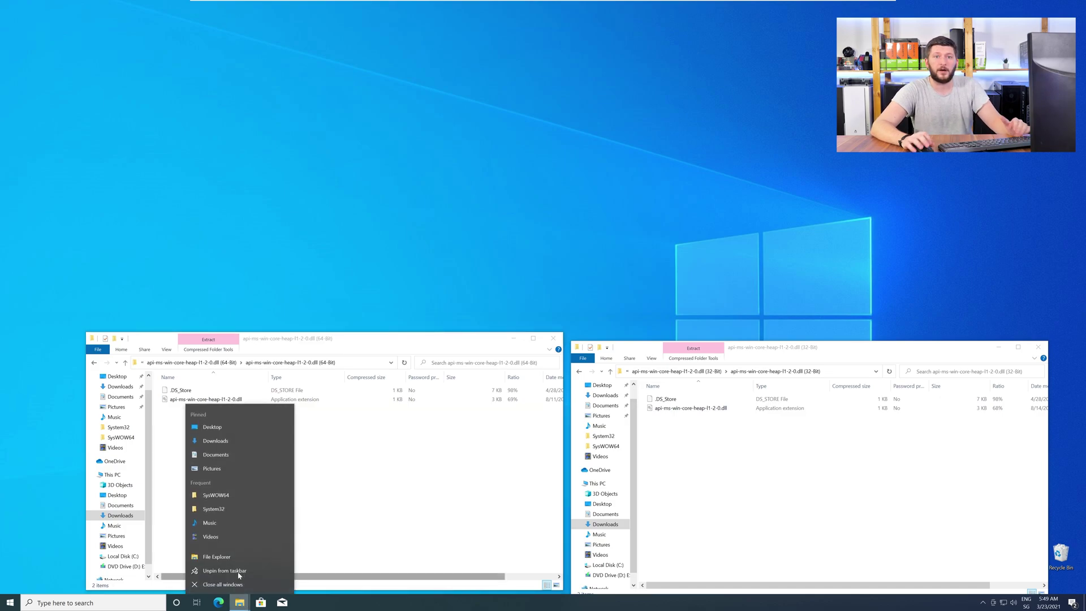
{"action": "left_click", "coordinate": [240, 557]}
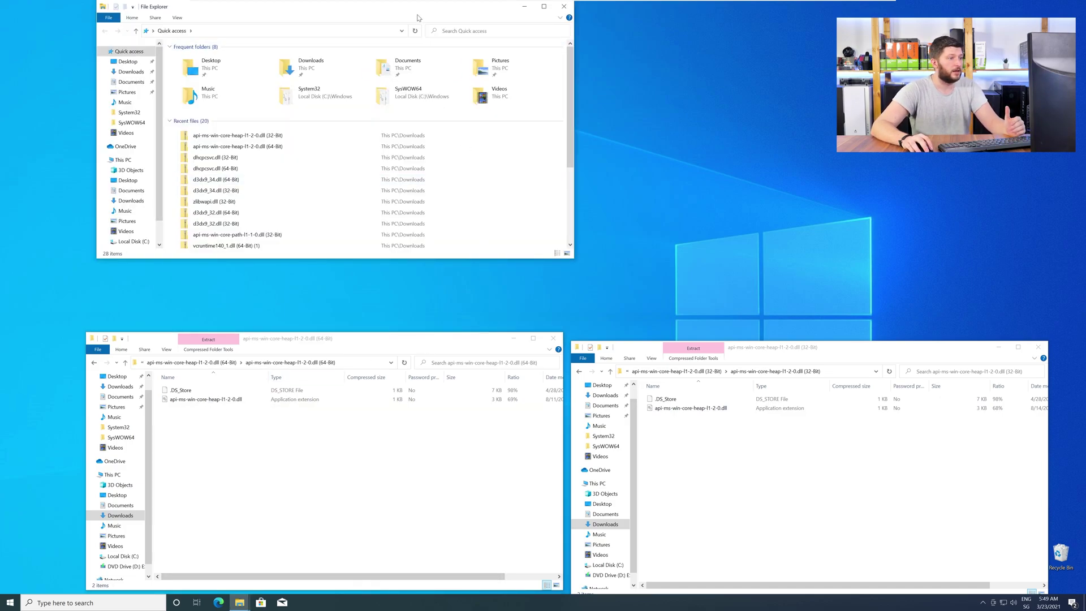
{"action": "left_click_drag", "start_coordinate": [418, 17], "coordinate": [697, 82]}
{"action": "left_click", "coordinate": [404, 230]}
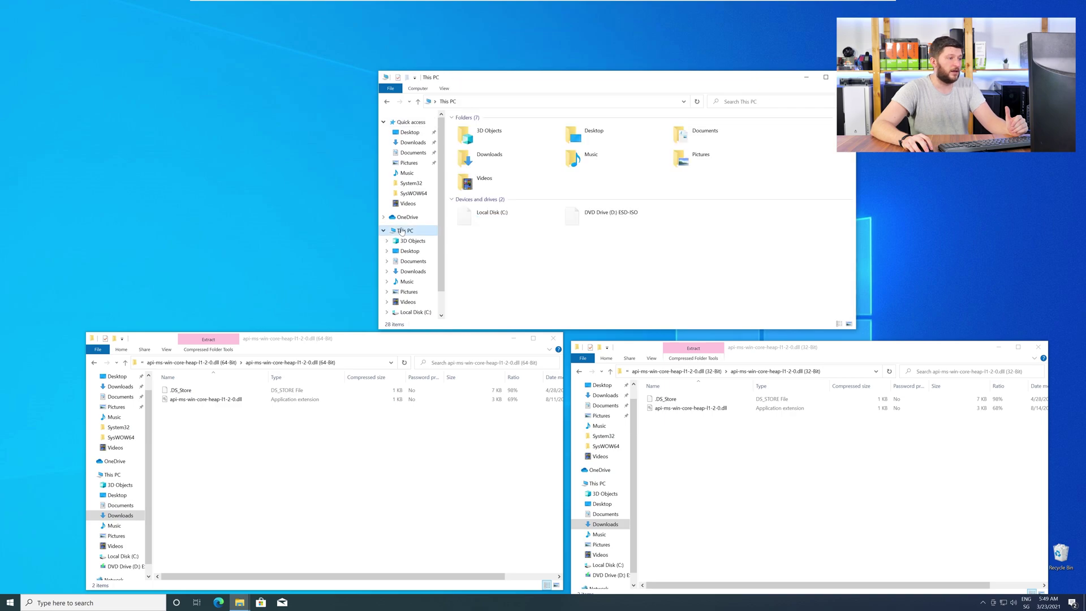
{"action": "double_click", "coordinate": [488, 223]}
{"action": "double_click", "coordinate": [483, 165]}
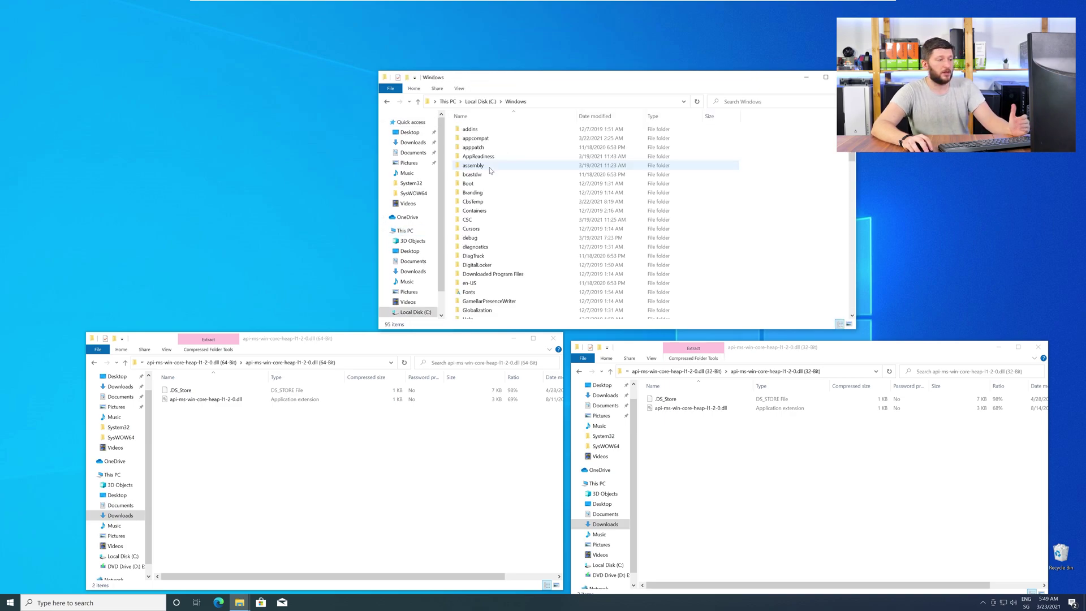
{"action": "scroll", "coordinate": [488, 174], "scroll_direction": "down", "scroll_amount": 5}
{"action": "scroll", "coordinate": [491, 179], "scroll_direction": "down", "scroll_amount": 5}
{"action": "scroll", "coordinate": [493, 183], "scroll_direction": "down", "scroll_amount": 5}
{"action": "scroll", "coordinate": [492, 184], "scroll_direction": "down", "scroll_amount": 2}
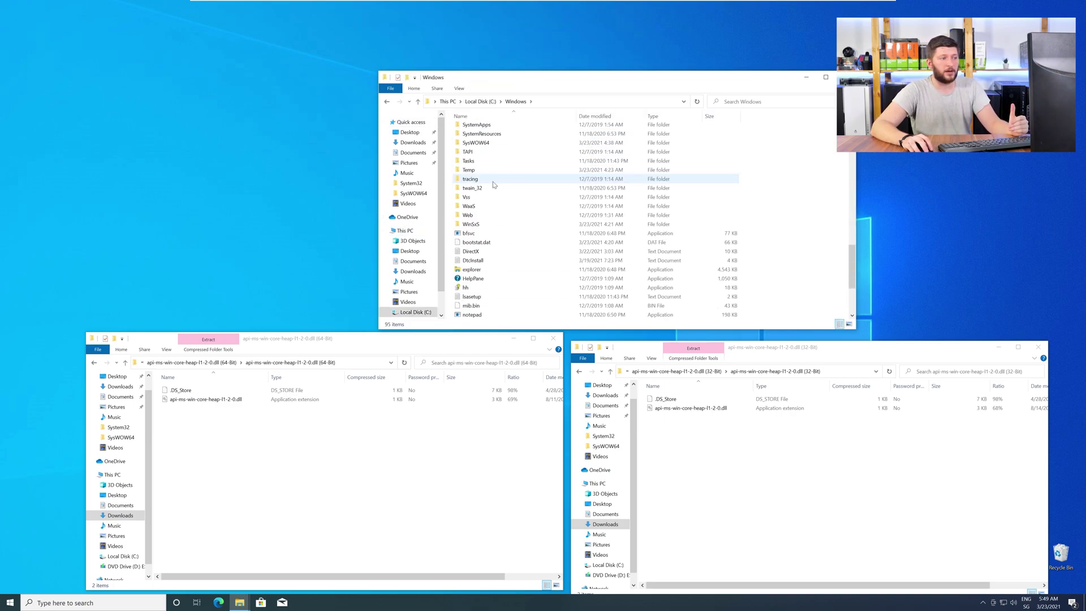
{"action": "scroll", "coordinate": [493, 174], "scroll_direction": "down", "scroll_amount": 3}
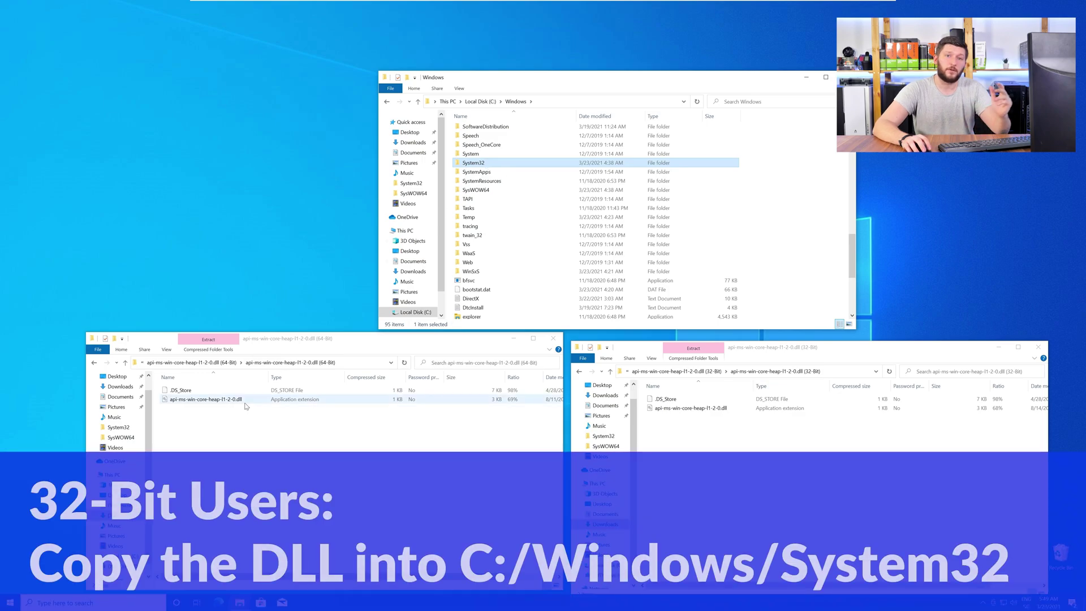
{"action": "left_click_drag", "start_coordinate": [205, 399], "coordinate": [470, 164]}
- Approve the System32 copy, copy the 32-bit DLL into SysWOW64, and close the Explorer windows
{"action": "left_click", "coordinate": [523, 270]}
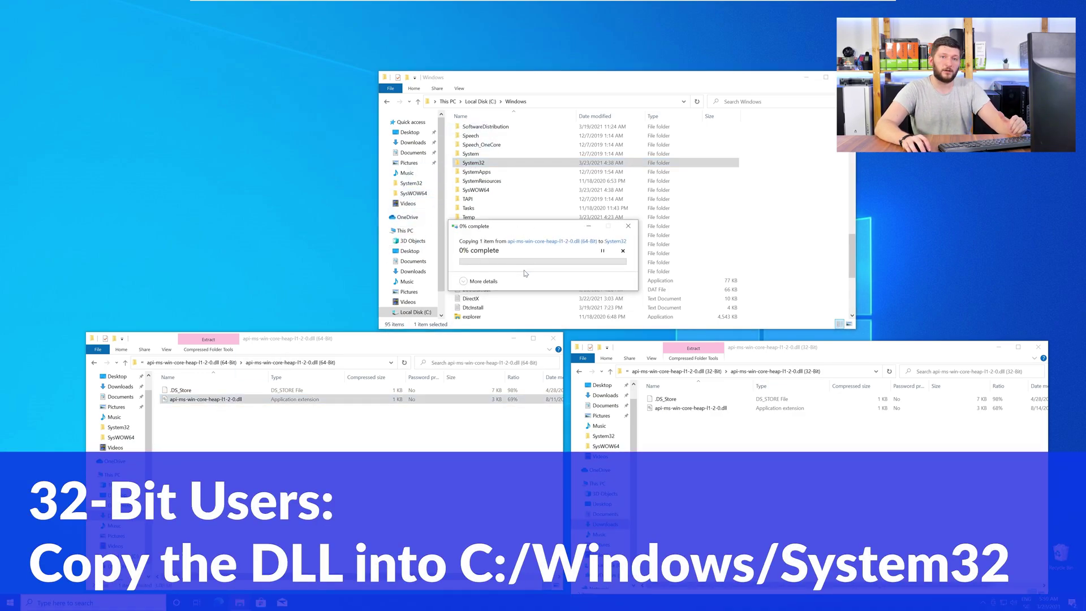
{"action": "left_click_drag", "start_coordinate": [683, 409], "coordinate": [490, 191]}
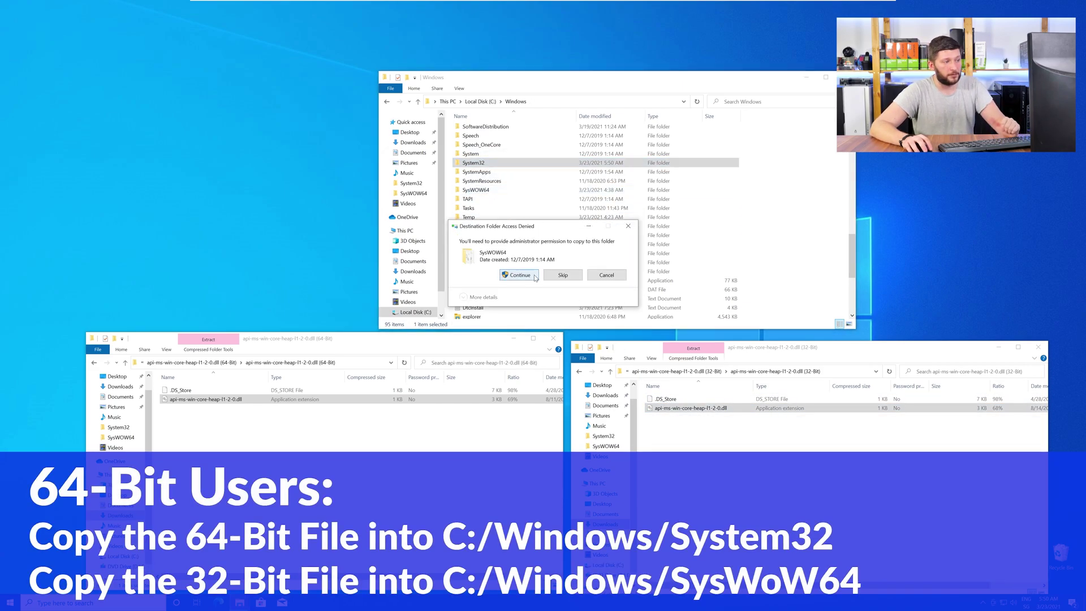
{"action": "left_click", "coordinate": [519, 275]}
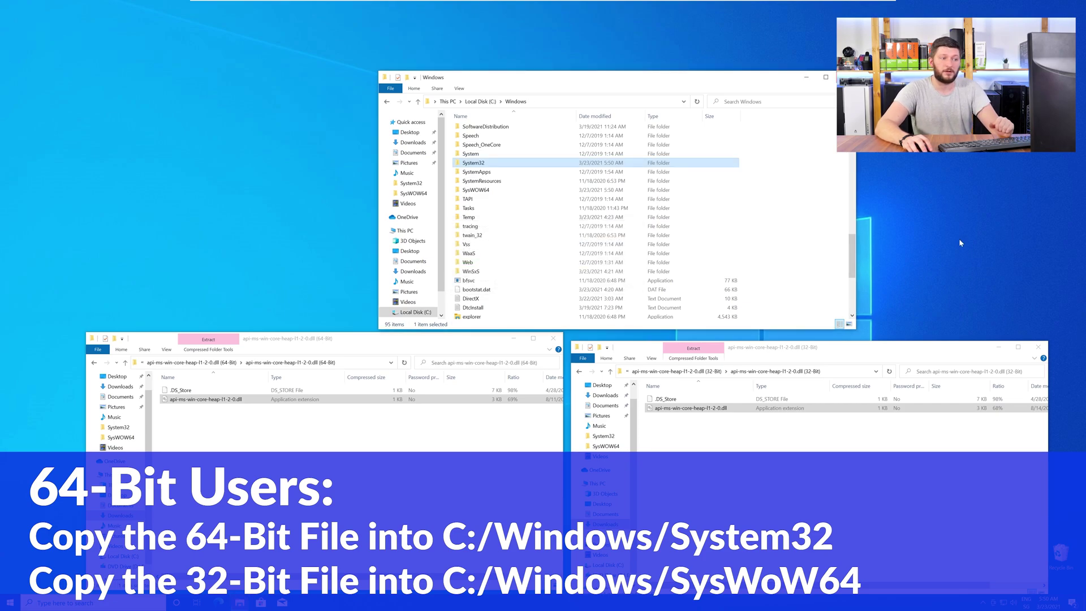
{"action": "key", "text": "alt+F4"}
{"action": "key", "text": "alt+F4"}
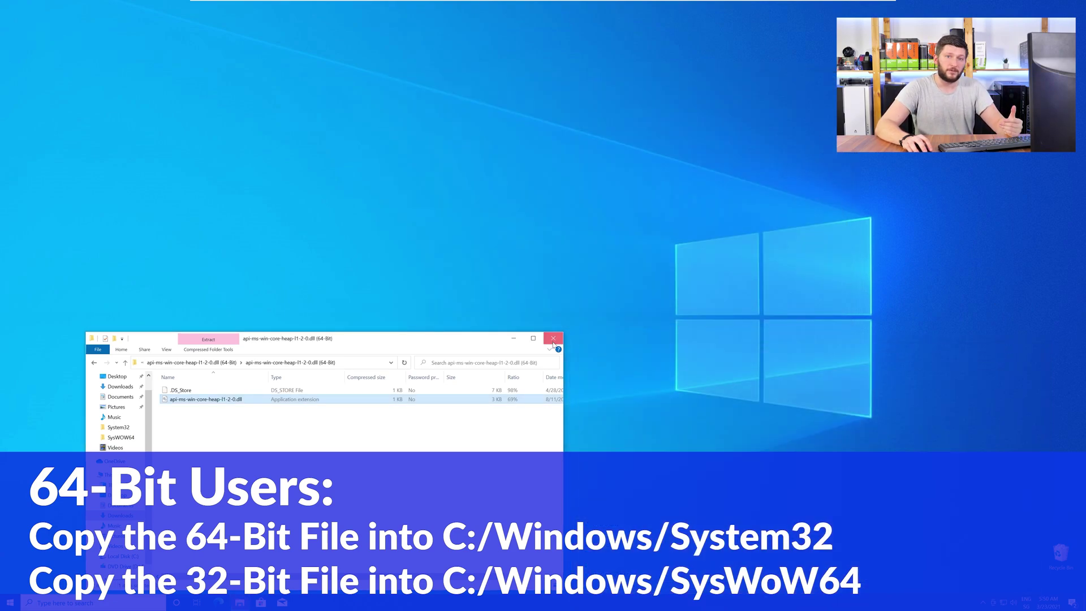
{"action": "left_click", "coordinate": [553, 340]}
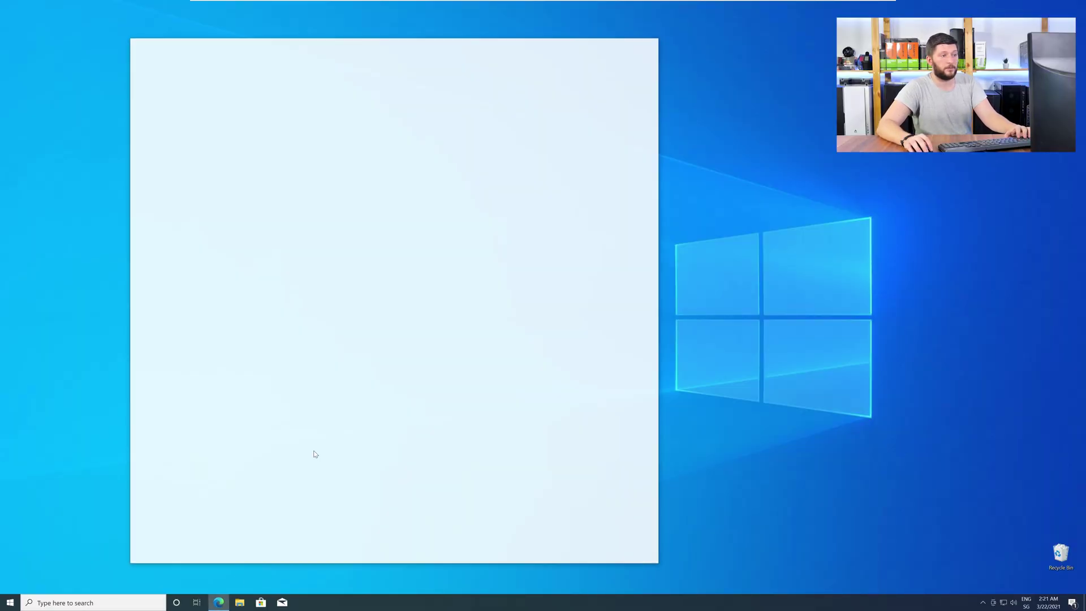
- Load the Visual C++ Redistributable for Visual Studio 2019 page and run vc_redist.x64.exe
{"action": "type", "text": "https://www.sts-tutorial.com/download/credistributable2019"}
{"action": "key", "text": "Return"}
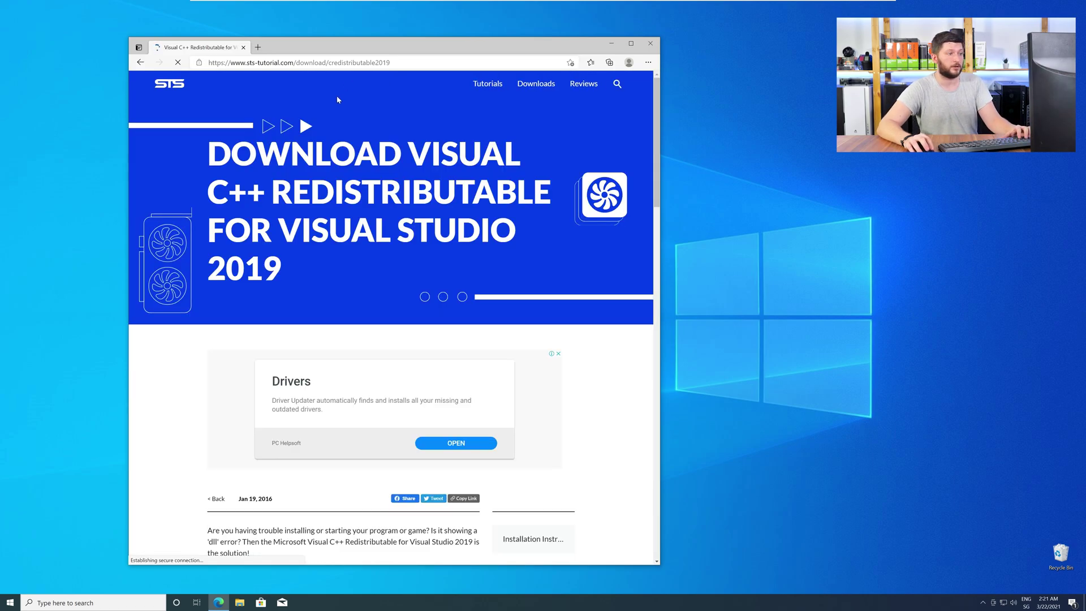
{"action": "scroll", "coordinate": [174, 293], "scroll_direction": "down", "scroll_amount": 3}
{"action": "scroll", "coordinate": [174, 293], "scroll_direction": "down", "scroll_amount": 4}
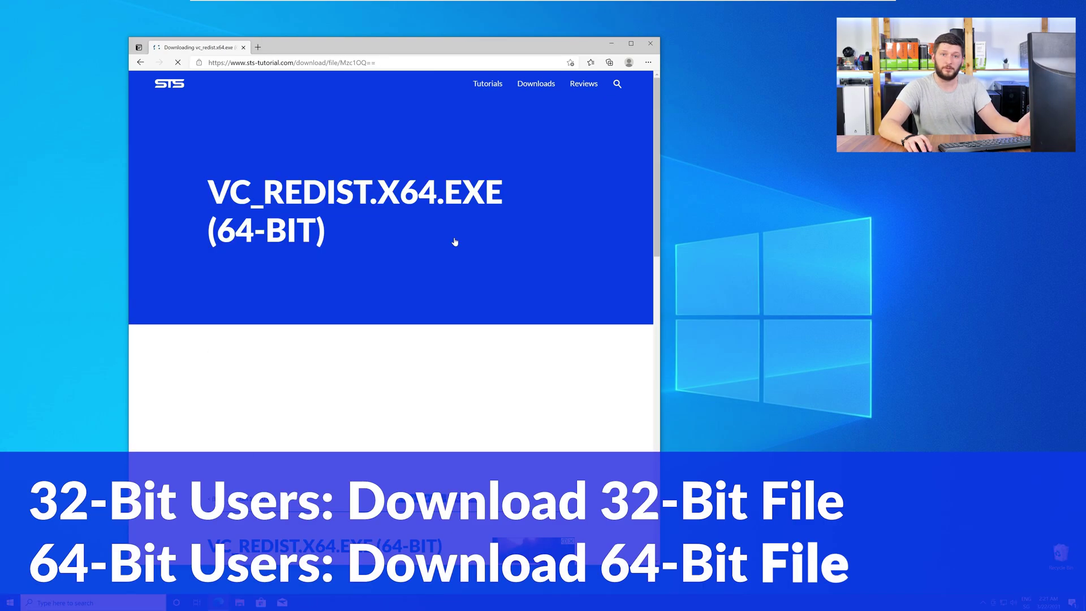
{"action": "scroll", "coordinate": [455, 242], "scroll_direction": "up", "scroll_amount": 1}
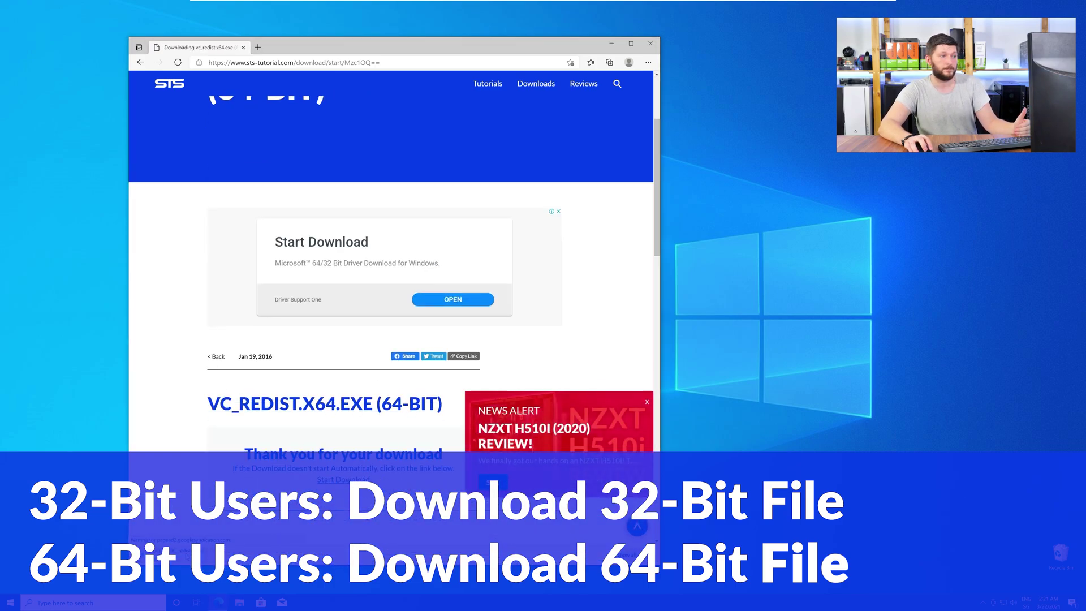
{"action": "left_click", "coordinate": [649, 45]}
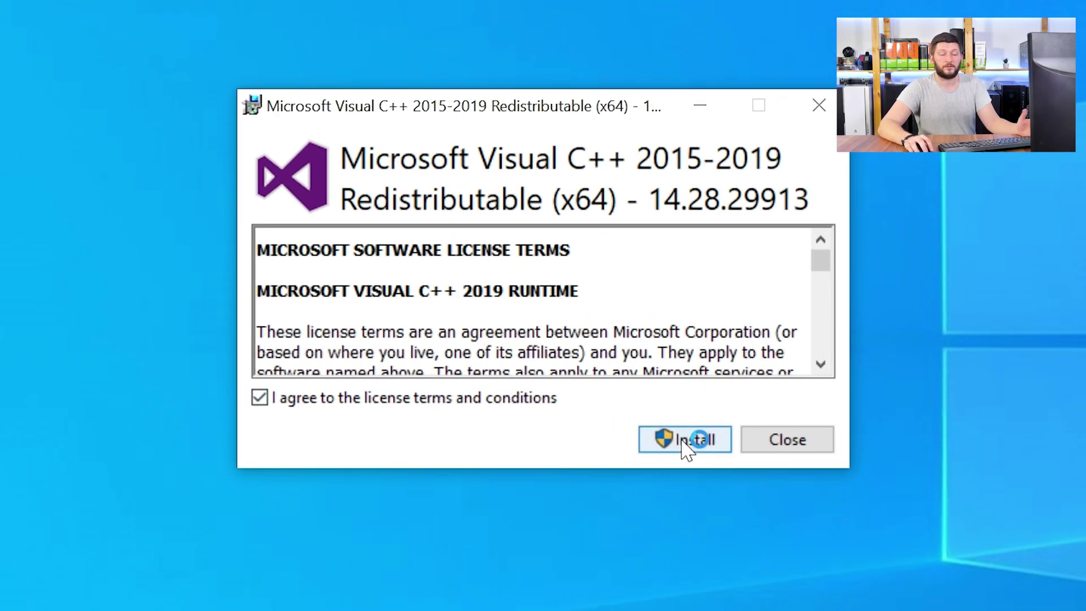
- Agree to the license terms and install the Visual C++ 2015-2019 x64 Redistributable
{"action": "left_click", "coordinate": [685, 439]}
{"action": "left_click", "coordinate": [484, 459]}
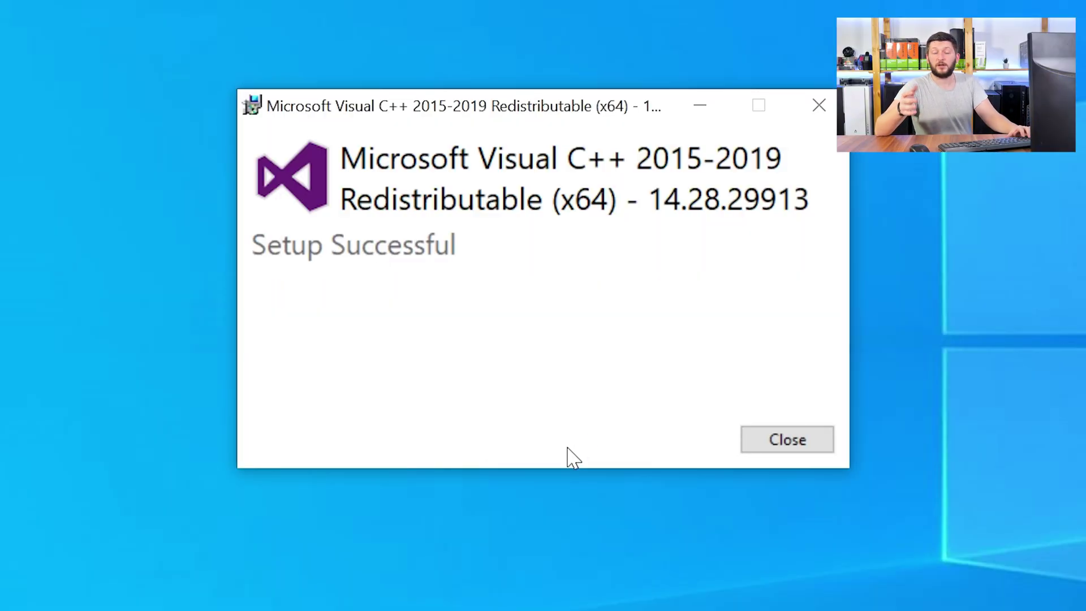
- Dismiss the Visual C++ Redistributable's Setup Successful dialog
{"action": "left_click", "coordinate": [801, 450]}
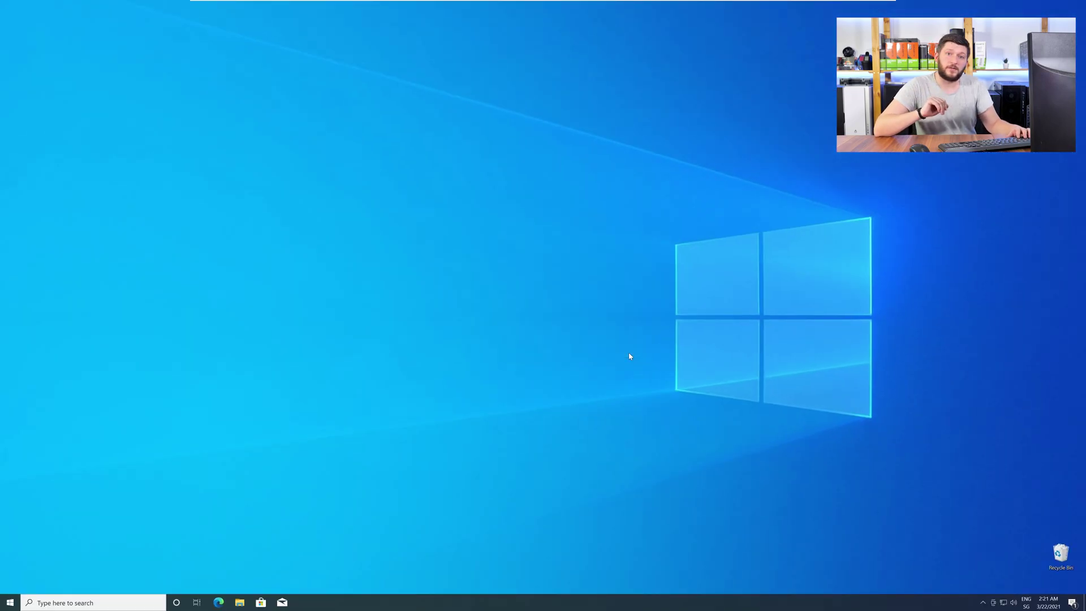